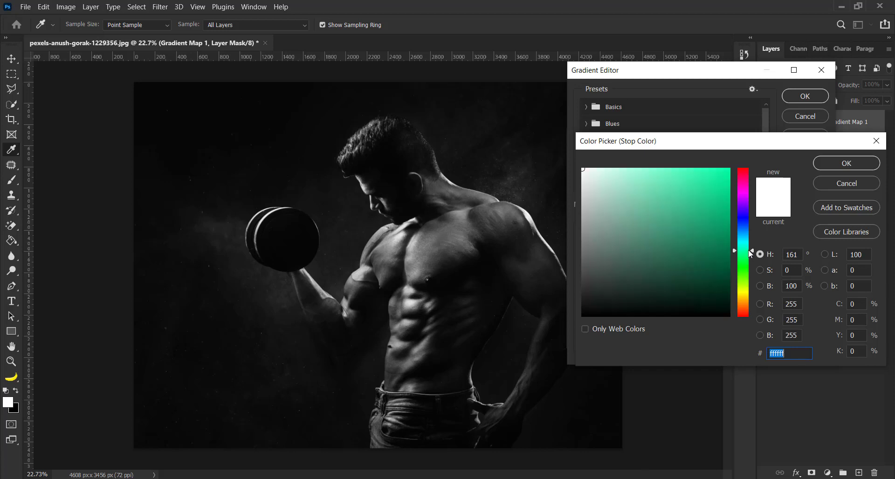
- Set the light end stop of the Gradient Map 1 gradient to a bright turquoise and accept the gradient
click(711, 169)
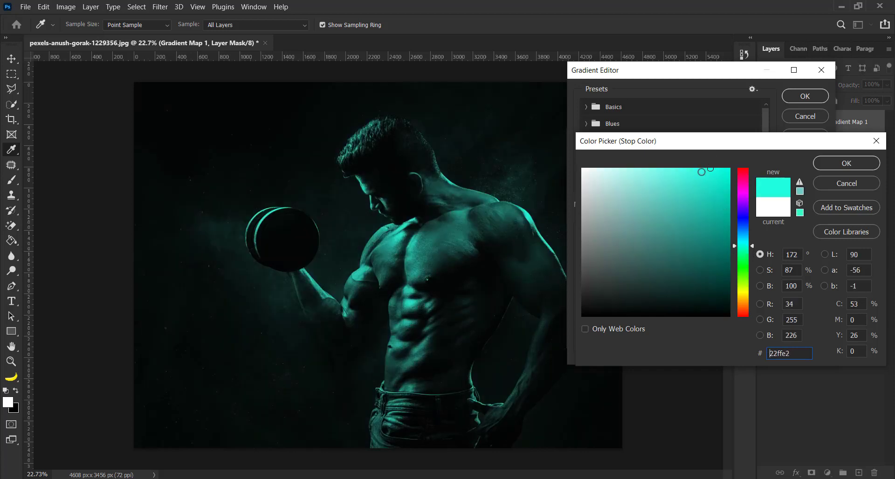
click(713, 167)
click(825, 164)
click(800, 97)
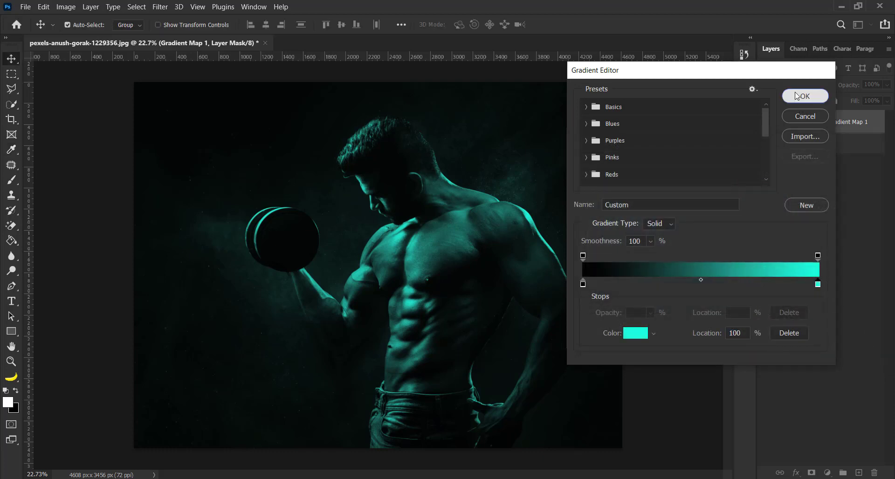
click(715, 138)
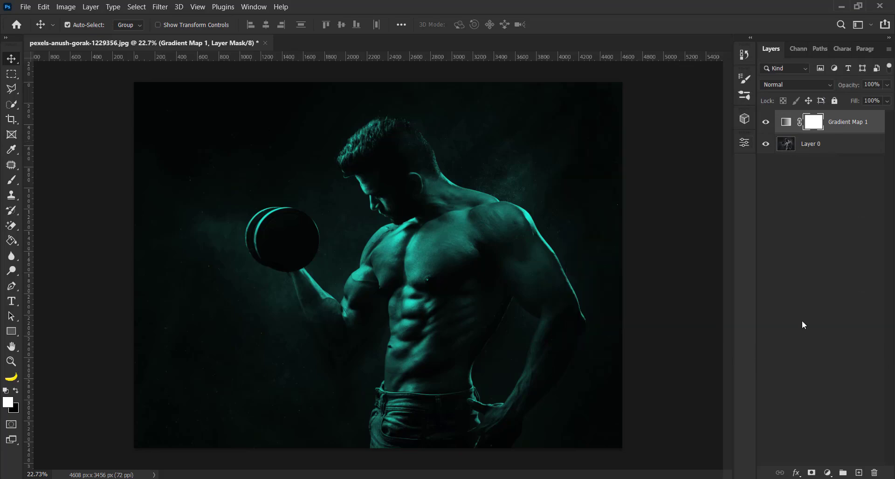
- Add a second Gradient Map adjustment layer and rearrange its stops so the gradient runs from black to white
click(828, 473)
click(835, 454)
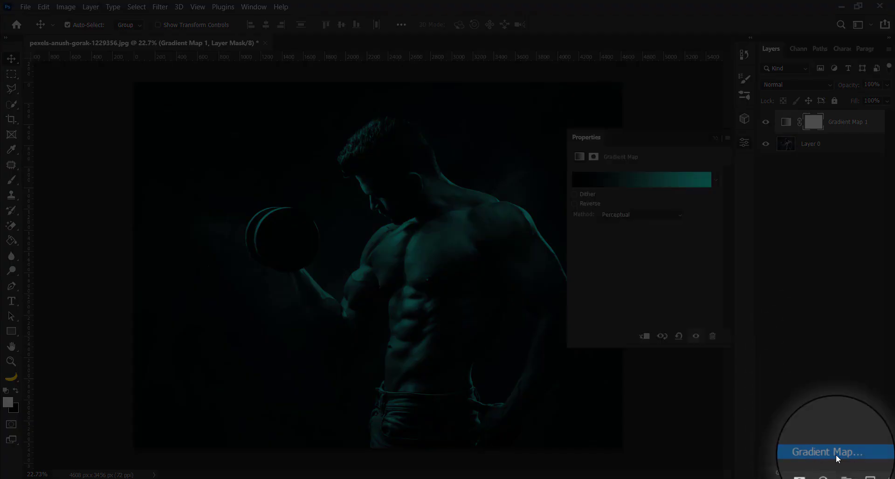
click(643, 179)
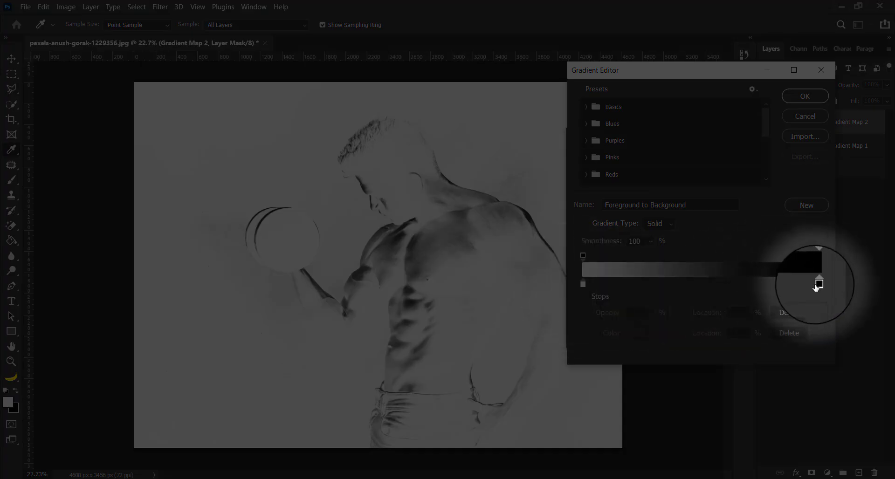
mouse_move(818, 284)
mouse_down()
mouse_move(616, 275)
mouse_move(825, 279)
mouse_up()
mouse_move(615, 283)
mouse_down()
mouse_move(572, 273)
mouse_move(598, 283)
mouse_up()
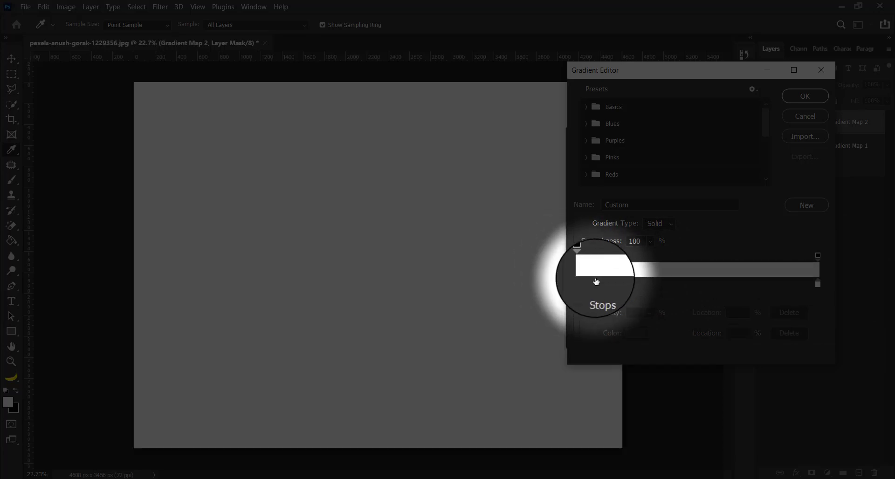
key(ctrl+z)
drag(616, 280, 583, 280)
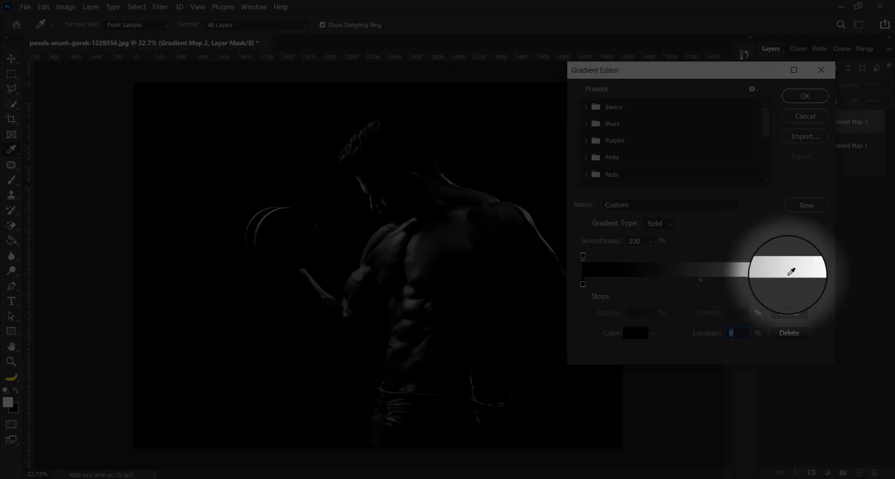
- Change the white end stop of the second gradient map to a bright red and accept the gradient
click(819, 284)
click(636, 333)
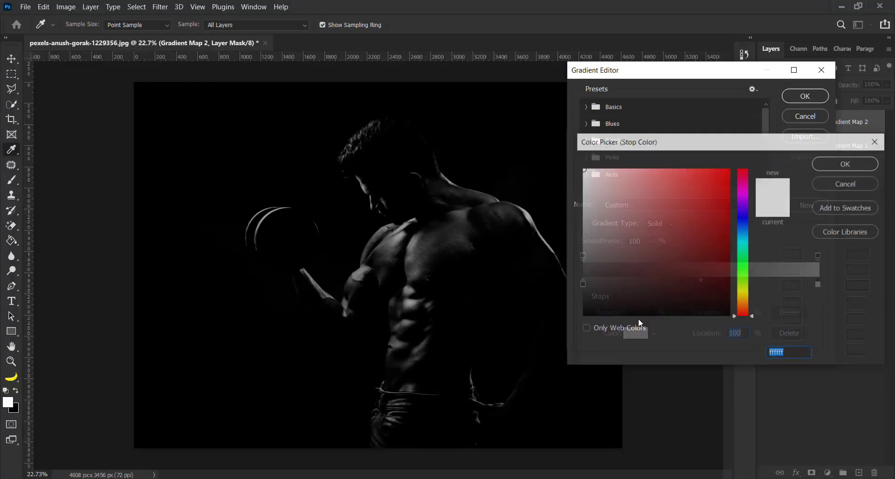
drag(704, 209, 715, 169)
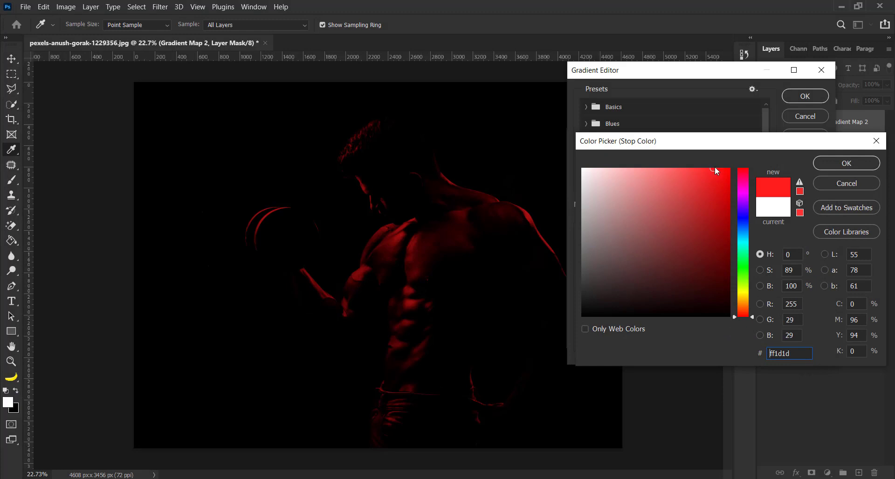
drag(716, 168, 718, 167)
click(839, 163)
click(813, 98)
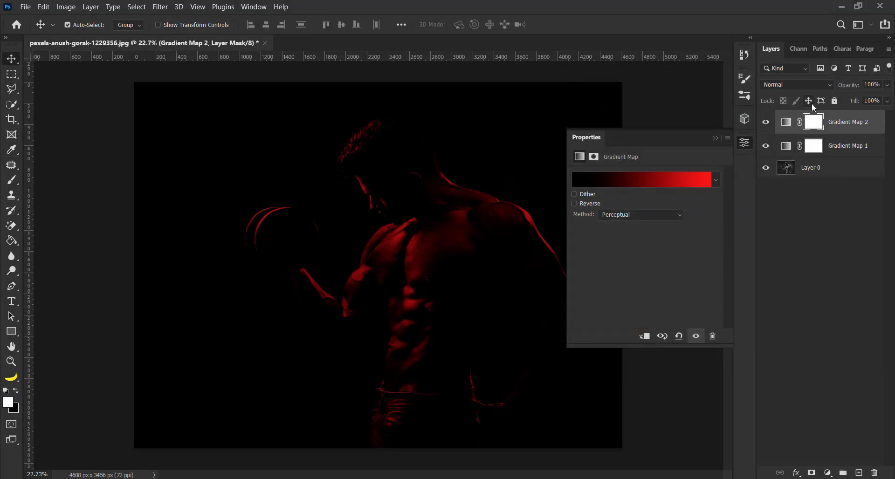
click(715, 138)
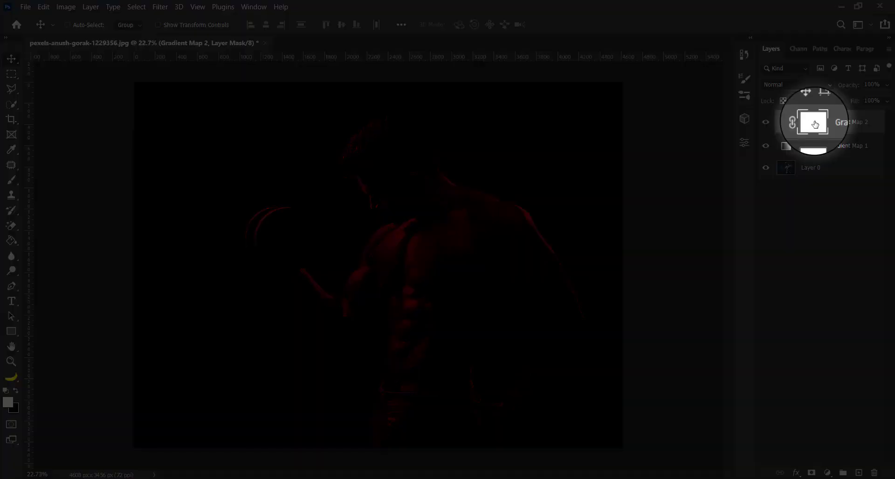
- Invert the Gradient Map 2 mask and paint white along the back of the head and neck with a 175 px brush
key(ctrl+i)
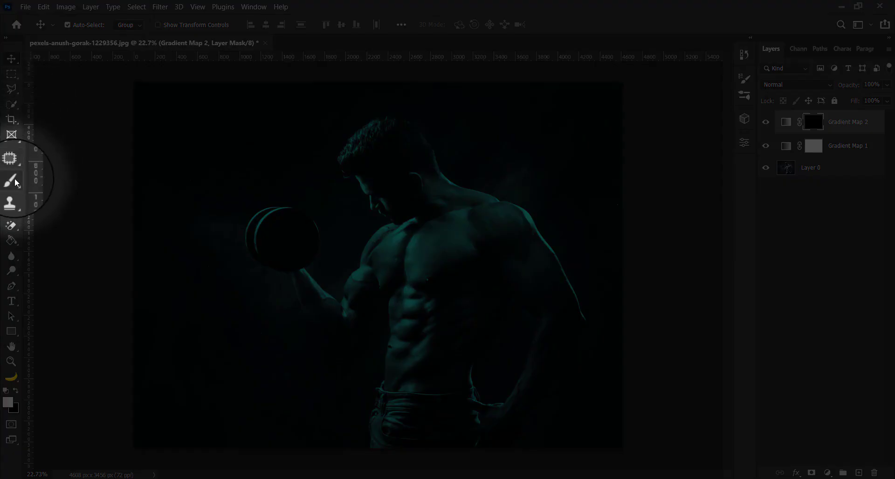
click(16, 181)
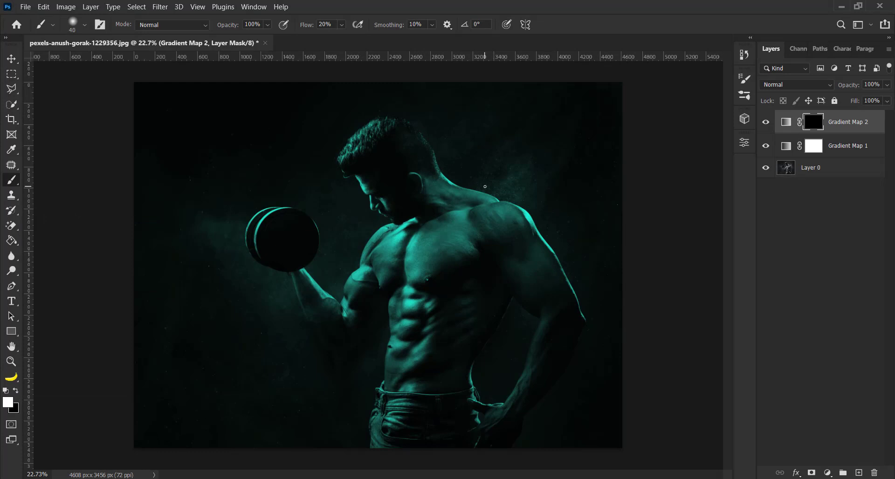
scroll(451, 176, up, 3)
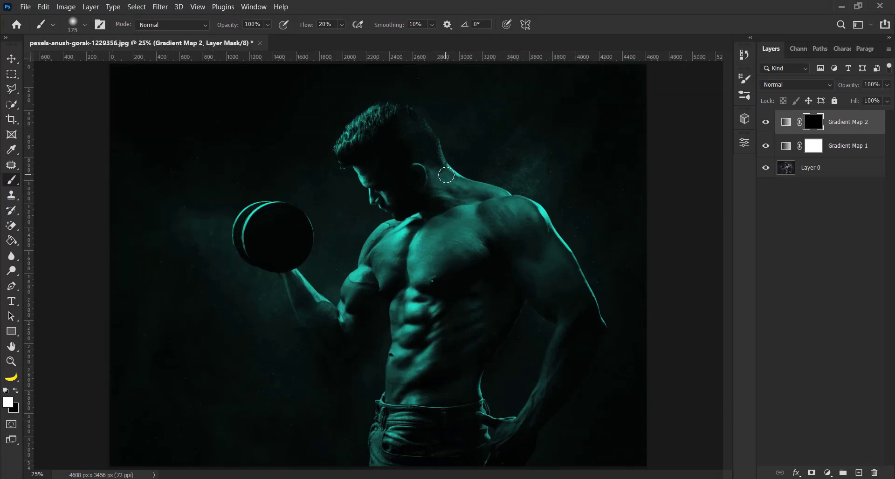
key(bracketright)
mouse_move(395, 91)
mouse_down()
mouse_move(433, 128)
mouse_move(416, 104)
mouse_move(438, 144)
mouse_move(437, 126)
mouse_move(446, 152)
mouse_move(406, 102)
mouse_move(380, 86)
mouse_move(353, 95)
mouse_move(405, 103)
mouse_move(370, 99)
mouse_move(362, 121)
mouse_move(360, 82)
mouse_move(364, 122)
mouse_move(384, 94)
mouse_move(380, 110)
mouse_move(376, 73)
mouse_up()
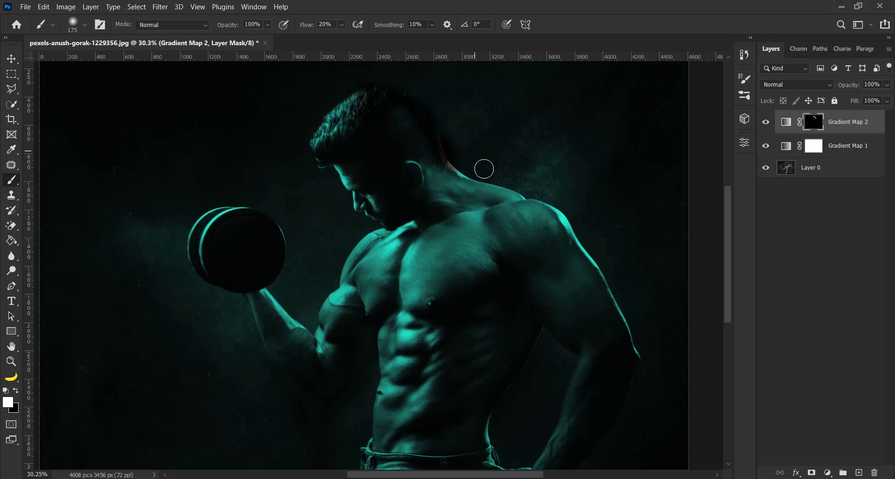
mouse_move(491, 188)
mouse_down()
mouse_move(445, 156)
mouse_move(474, 182)
mouse_move(509, 193)
mouse_move(445, 157)
mouse_move(540, 212)
mouse_move(494, 181)
mouse_up()
- Paint the mask white over the ear and the upper back edge with brush sizes of 100 and 125 px
key(bracketleft)
key(bracketleft)
key(bracketleft)
key(bracketleft)
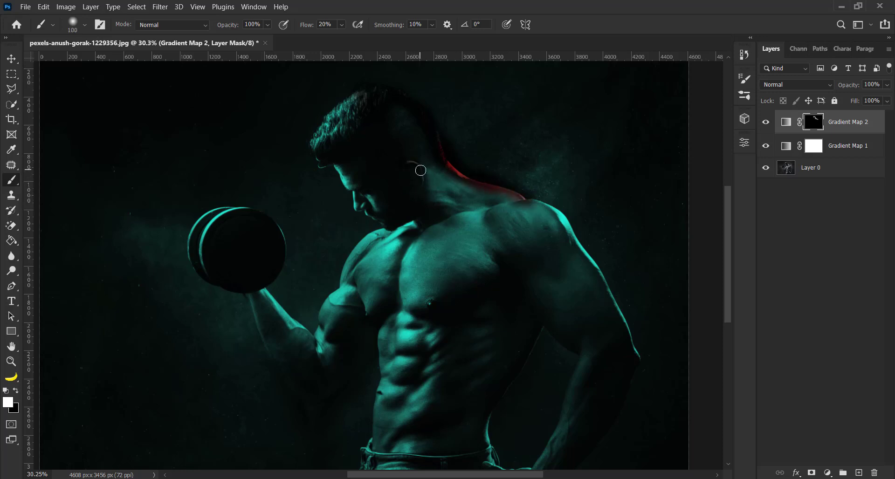
key(bracketright)
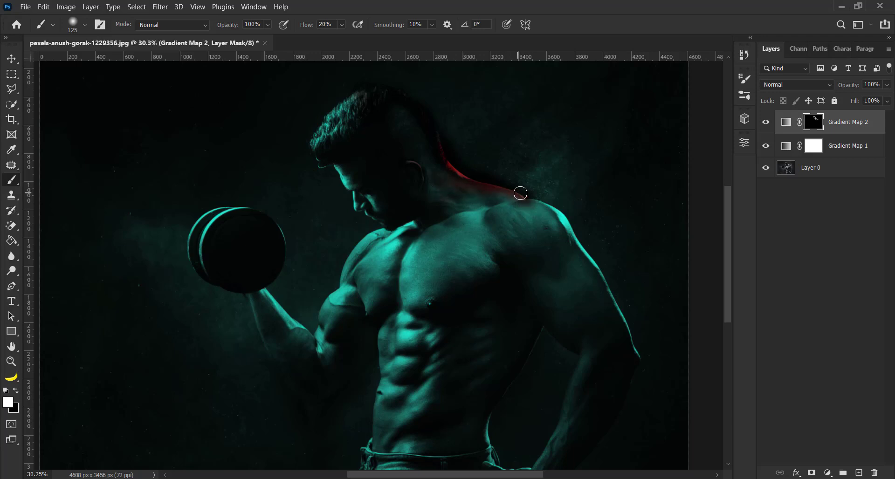
- Paint the mask white along the shoulder highlight and the outer edge of the arm, starting with a 150 px brush
key(bracketright)
mouse_move(536, 199)
mouse_down()
mouse_move(577, 230)
mouse_move(552, 207)
mouse_move(560, 210)
mouse_move(534, 197)
mouse_move(622, 302)
mouse_up()
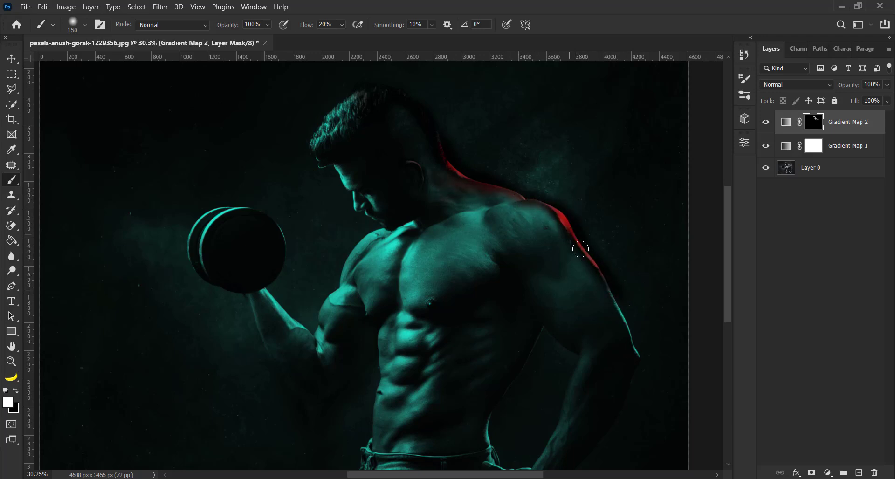
mouse_move(548, 218)
mouse_down()
mouse_move(512, 208)
mouse_move(558, 242)
mouse_move(551, 222)
mouse_move(501, 198)
mouse_move(568, 270)
mouse_up()
drag(729, 255, 729, 280)
mouse_move(604, 201)
mouse_down()
mouse_move(643, 286)
mouse_move(602, 191)
mouse_move(642, 290)
mouse_move(631, 316)
mouse_move(621, 305)
mouse_up()
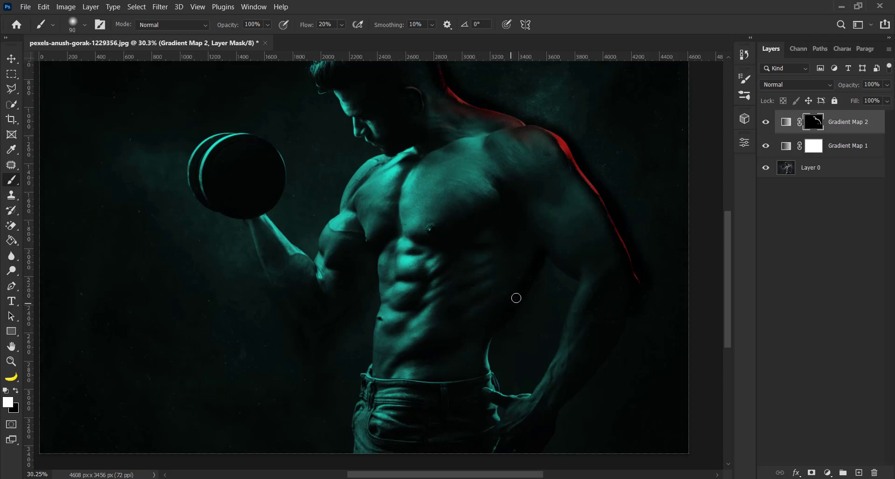
- Paint the mask white along the back edge of the waist, the jeans pocket and the wrist with 150 and 100 px brushes
key(bracketright)
key(bracketright)
key(bracketright)
mouse_move(496, 380)
mouse_down()
mouse_move(492, 412)
mouse_move(501, 405)
mouse_move(490, 427)
mouse_up()
key(bracketright)
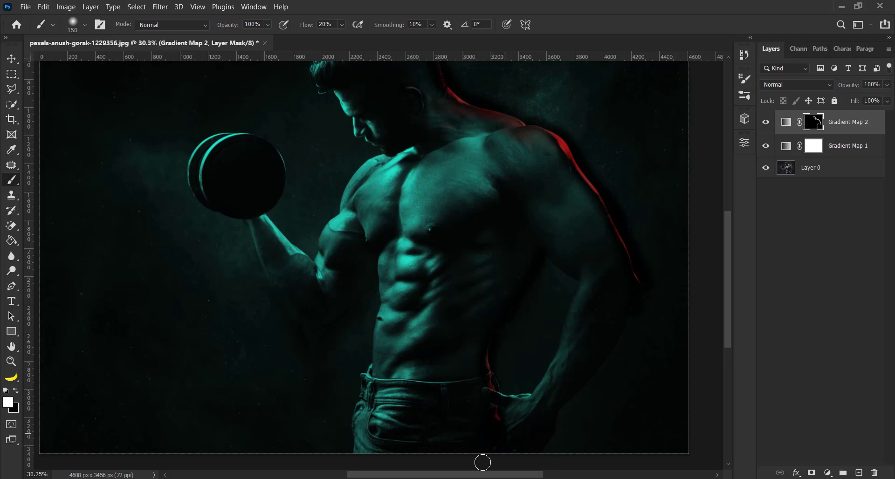
key(bracketleft)
key(bracketleft)
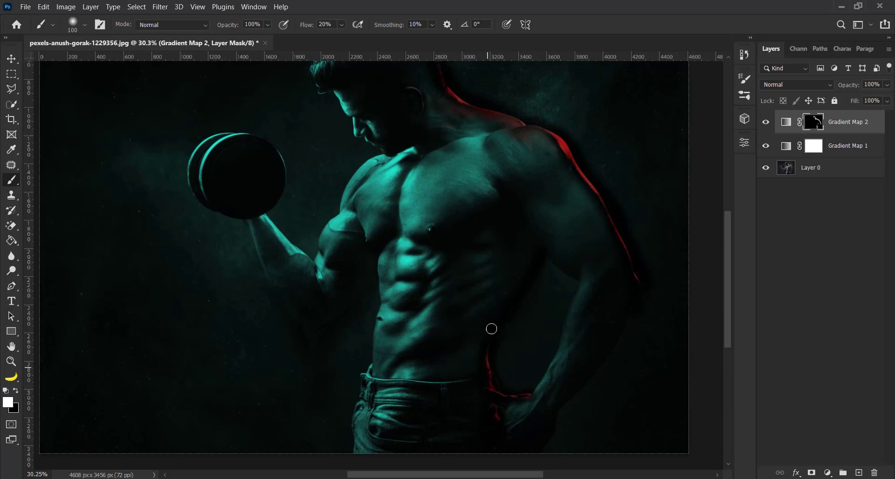
- Paint the mask white over the small cloth tip above the front of the waistband with a 15 px brush
scroll(382, 390, up, 10)
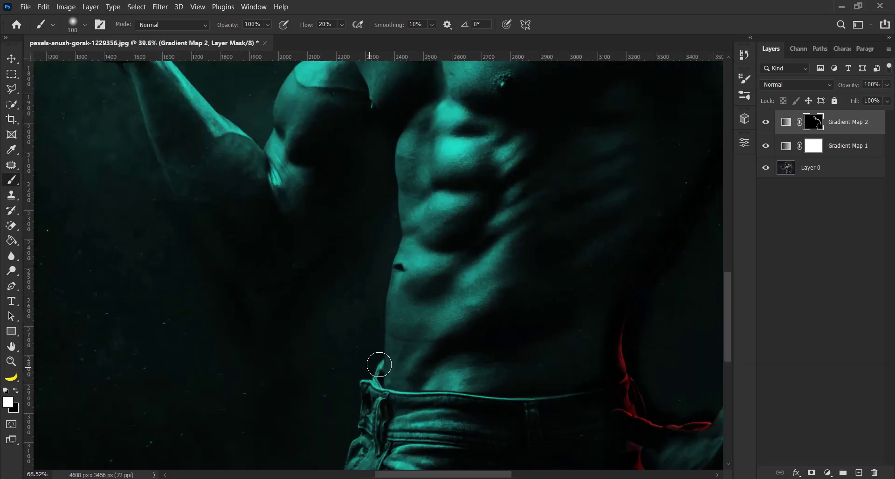
key(bracketleft)
key(bracketleft)
key(bracketleft)
key(bracketleft)
key(bracketleft)
key(bracketleft)
key(bracketleft)
key(bracketleft)
key(bracketleft)
key(bracketleft)
key(bracketleft)
key(bracketleft)
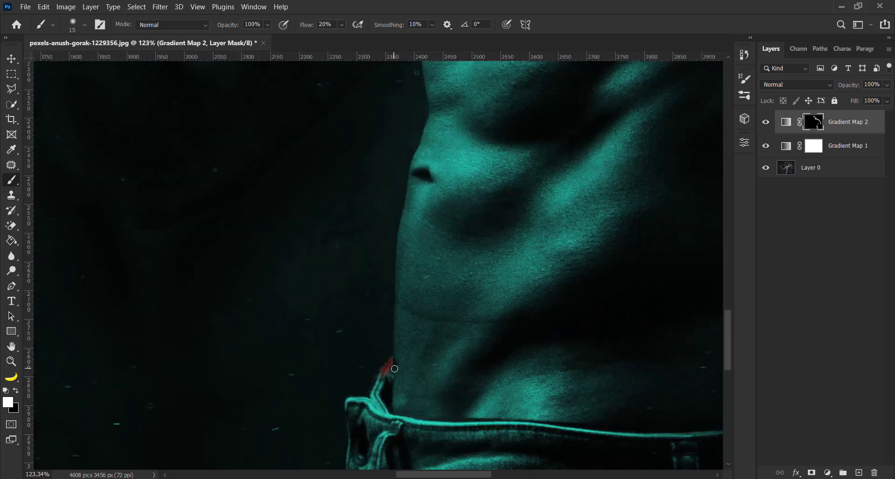
- Paint the mask white along the raised forearm's inner edge and the dumbbell's rim, using brush sizes between 45 and 80 px
scroll(371, 385, down, 4)
key(bracketright)
key(bracketright)
key(bracketright)
key(bracketright)
key(bracketright)
key(bracketright)
key(bracketright)
key(bracketright)
key(bracketright)
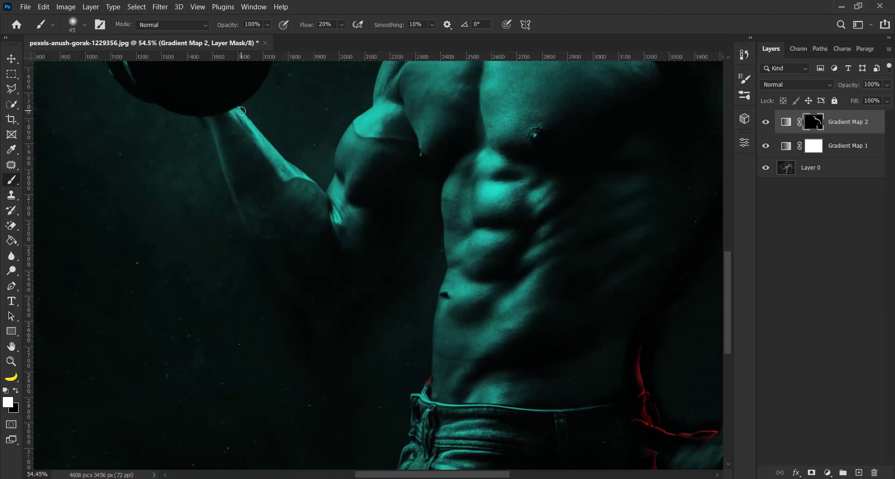
mouse_move(237, 109)
mouse_down()
mouse_move(261, 140)
mouse_move(226, 108)
mouse_move(265, 139)
mouse_move(243, 125)
mouse_move(284, 174)
mouse_move(270, 158)
mouse_move(321, 191)
mouse_move(266, 164)
mouse_move(266, 146)
mouse_move(302, 183)
mouse_move(234, 111)
mouse_move(285, 178)
mouse_move(307, 181)
mouse_move(326, 203)
mouse_up()
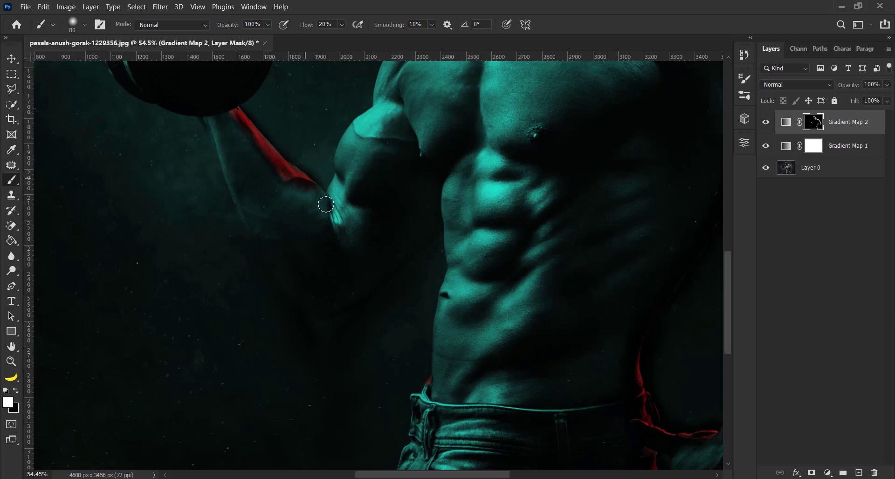
scroll(326, 204, down, 3)
drag(729, 259, 728, 214)
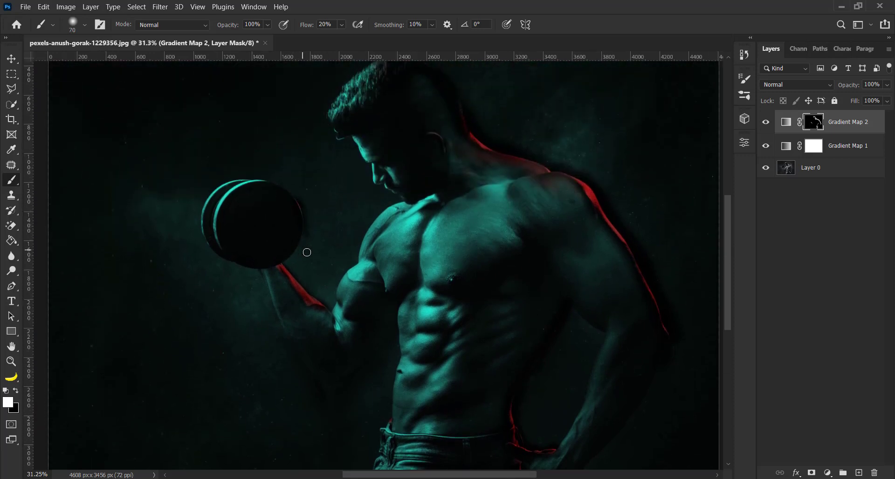
- Switch the brush color to black and paint out the red effect around the dumbbell's edge at 175 px
click(16, 391)
key(bracketright)
key(bracketright)
key(bracketright)
key(bracketright)
key(bracketright)
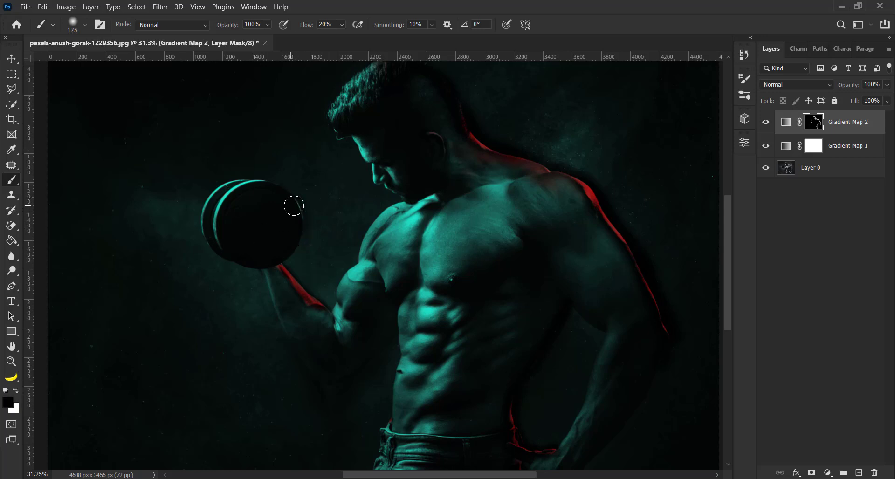
- Switch the brush color back to white and repaint the dumbbell's rim on the mask with a smaller brush
key(bracketleft)
key(bracketleft)
key(bracketleft)
key(bracketleft)
key(bracketleft)
key(bracketleft)
click(15, 387)
- Extend the red light over the shoulder and upper back by painting the mask with 150 and 125 px brushes
scroll(562, 215, down, 3)
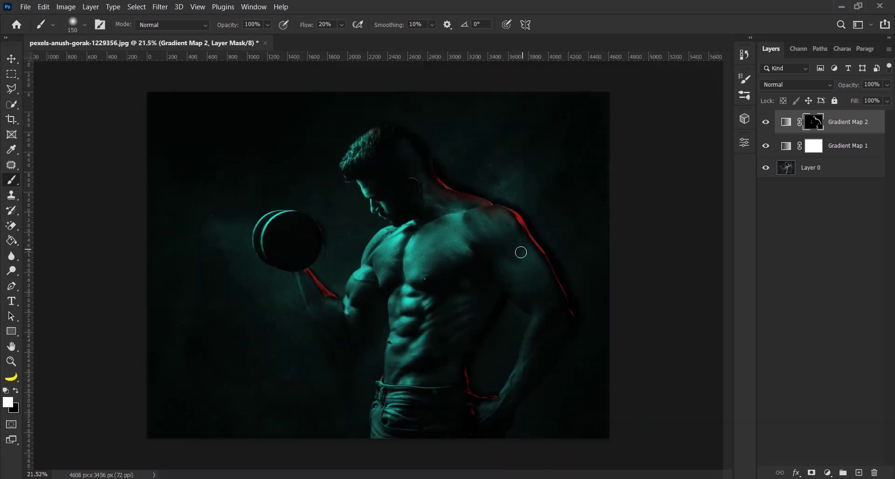
mouse_move(539, 273)
mouse_down()
mouse_move(550, 286)
mouse_move(508, 241)
mouse_move(498, 247)
mouse_up()
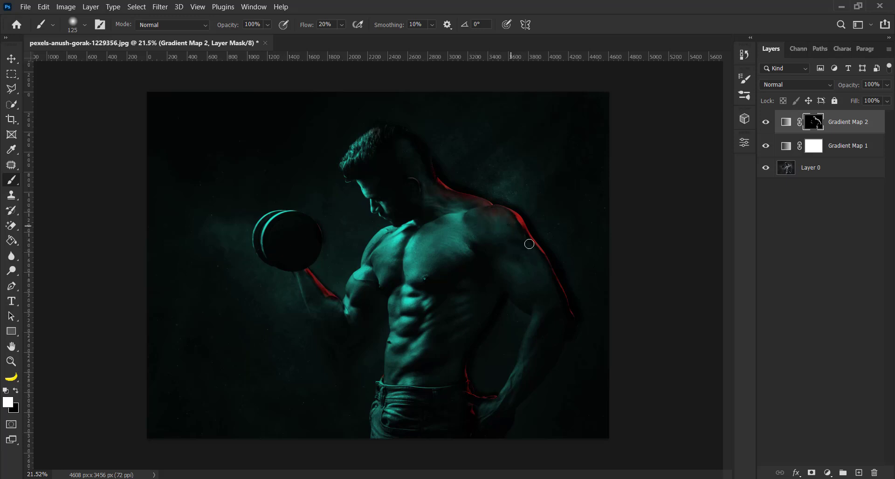
drag(465, 206, 473, 206)
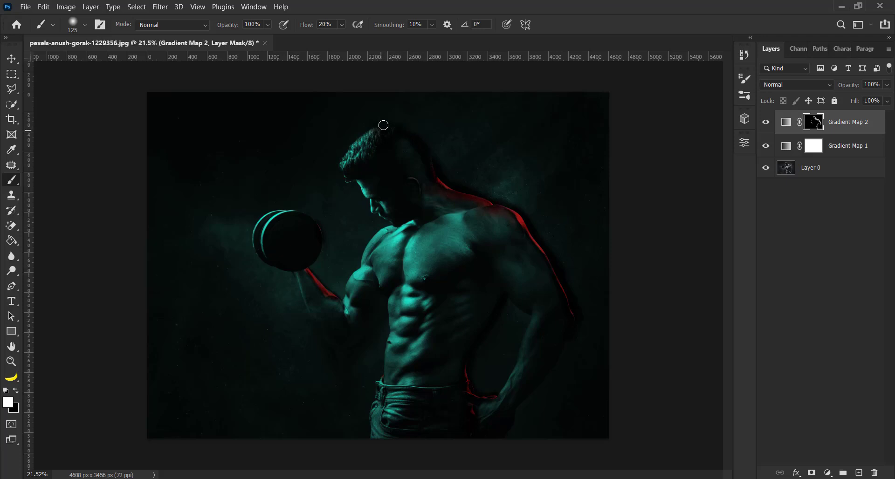
- Paint the mask white over the background behind the man's head, back and arm with a 500 px brush
key(bracketright)
key(bracketright)
key(bracketright)
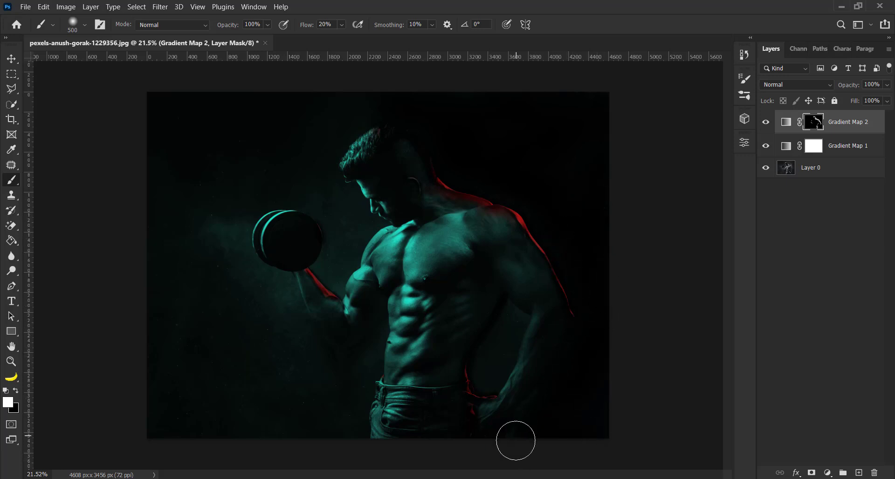
- Paint the mask white over the background gap between the arm and waist with a 150 px brush
key(bracketleft)
key(bracketleft)
key(bracketleft)
key(bracketleft)
key(bracketleft)
key(bracketleft)
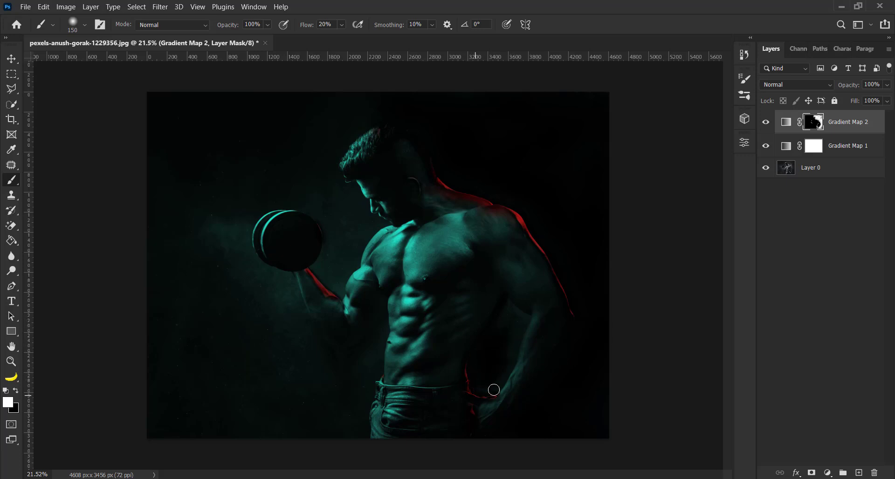
scroll(489, 386, up, 3)
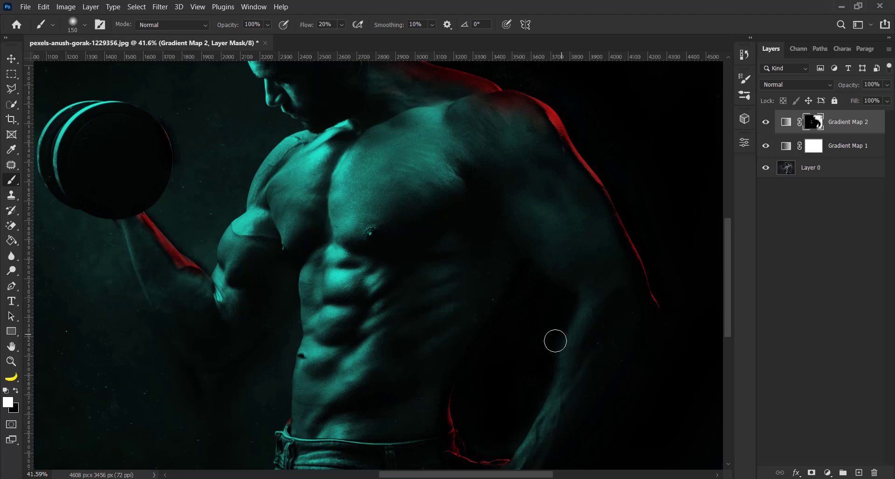
- Paint the mask white along the collarbone and the front shoulder's upper edge with 60 to 90 px brushes
scroll(508, 409, down, 1)
scroll(508, 409, down, 2)
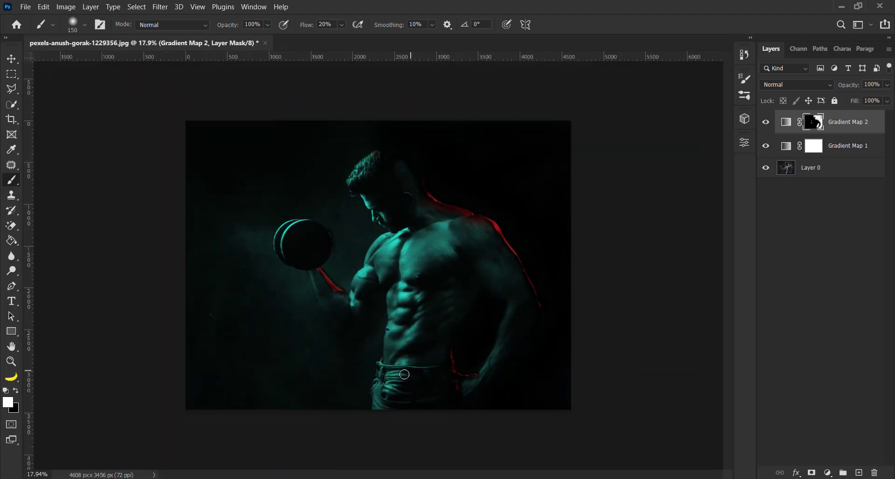
scroll(383, 238, up, 6)
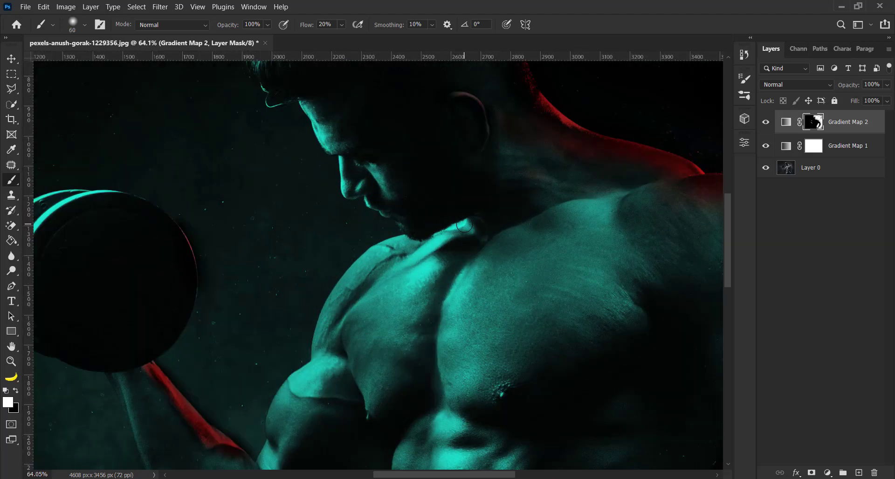
drag(472, 225, 358, 255)
mouse_move(405, 237)
mouse_down()
mouse_move(371, 248)
mouse_move(324, 308)
mouse_move(378, 235)
mouse_move(327, 306)
mouse_move(369, 241)
mouse_move(328, 304)
mouse_up()
scroll(375, 241, down, 6)
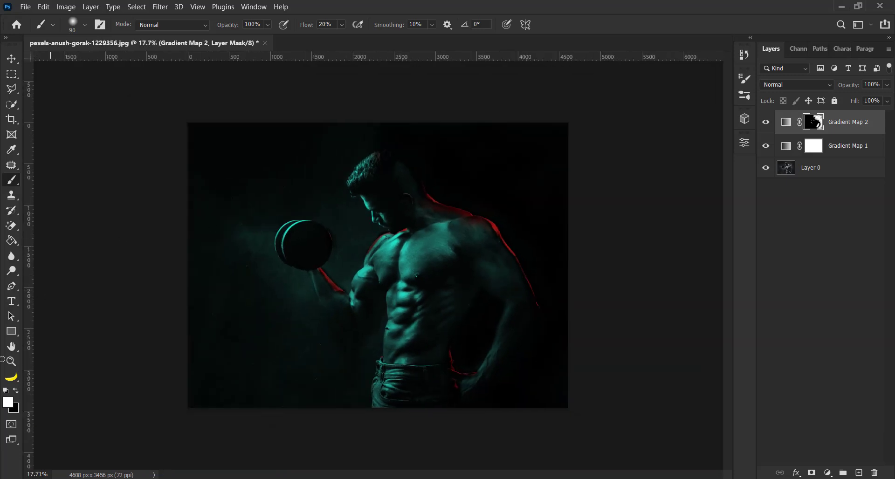
- Repaint the front shoulder's outer edge white on the mask at 100 px and the dumbbell's top rim at 150 px
key(x)
click(19, 390)
scroll(391, 223, up, 3)
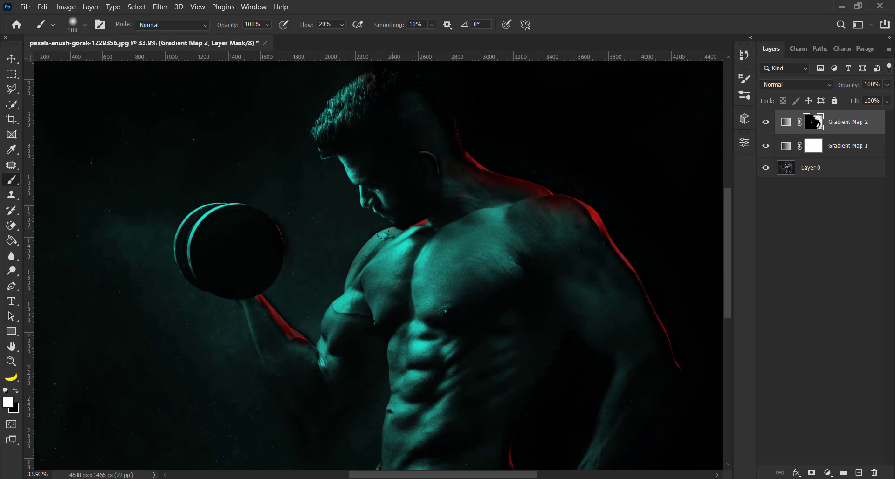
mouse_move(383, 234)
mouse_down()
mouse_move(363, 247)
mouse_move(375, 261)
mouse_move(395, 227)
mouse_move(422, 224)
mouse_move(364, 246)
mouse_move(330, 312)
mouse_up()
scroll(596, 232, down, 4)
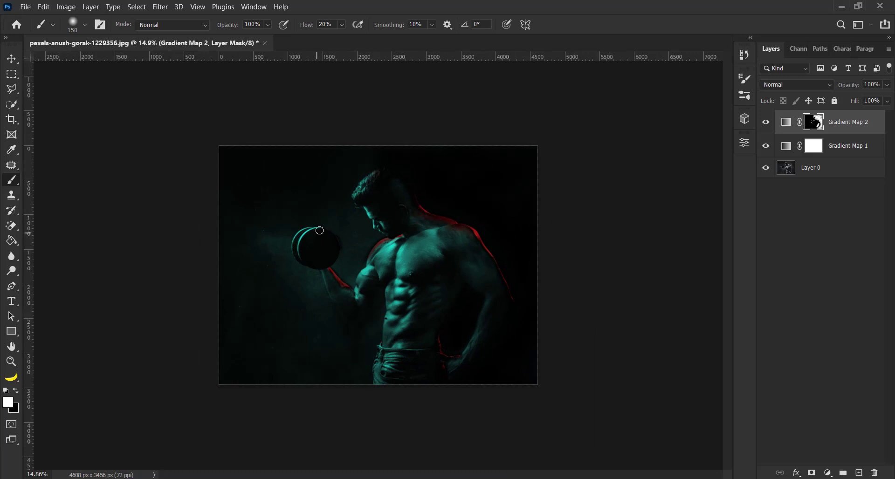
scroll(317, 227, up, 2)
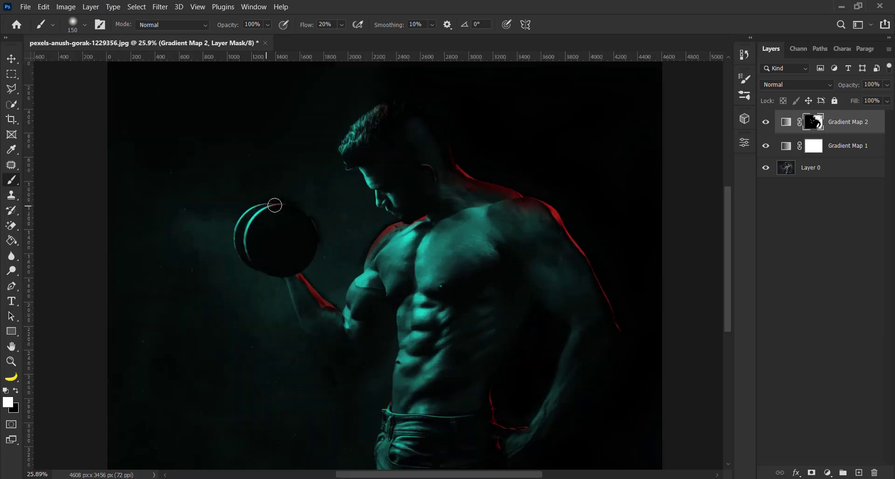
scroll(360, 250, down, 1)
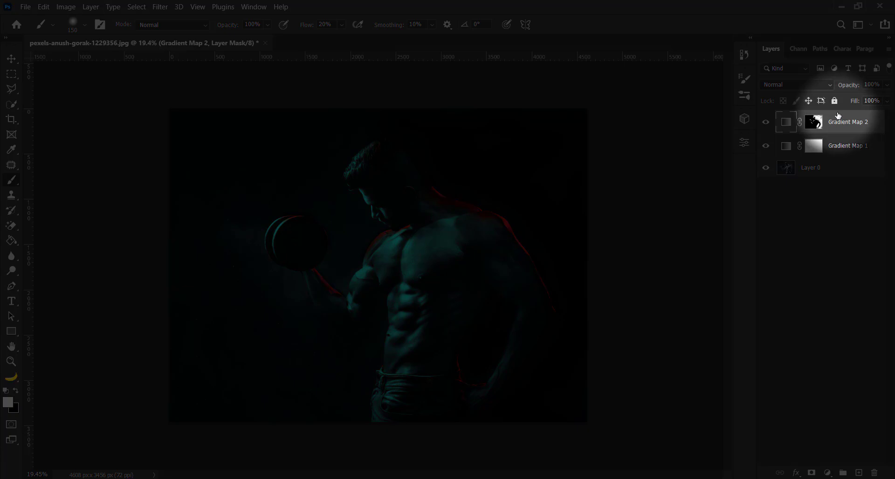
- Split the black Underlying Layer handle in Gradient Map 2's Blend If settings to about 0 / 23
double_click(873, 122)
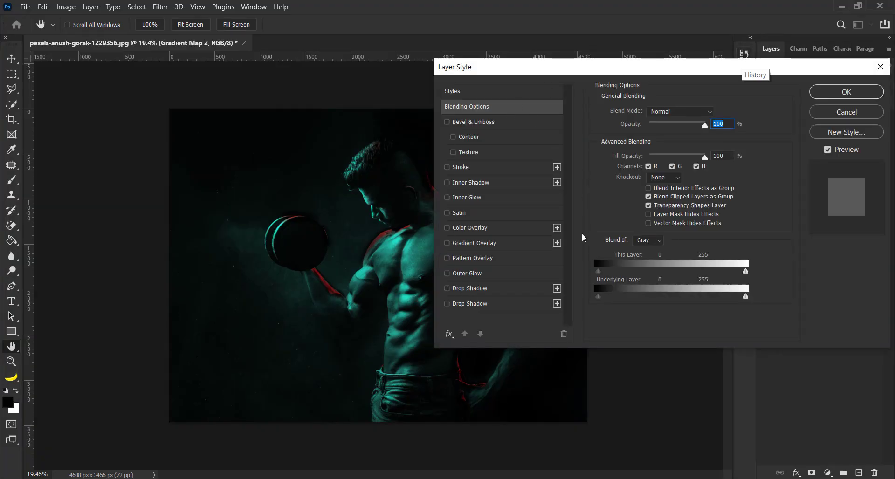
drag(635, 72, 754, 69)
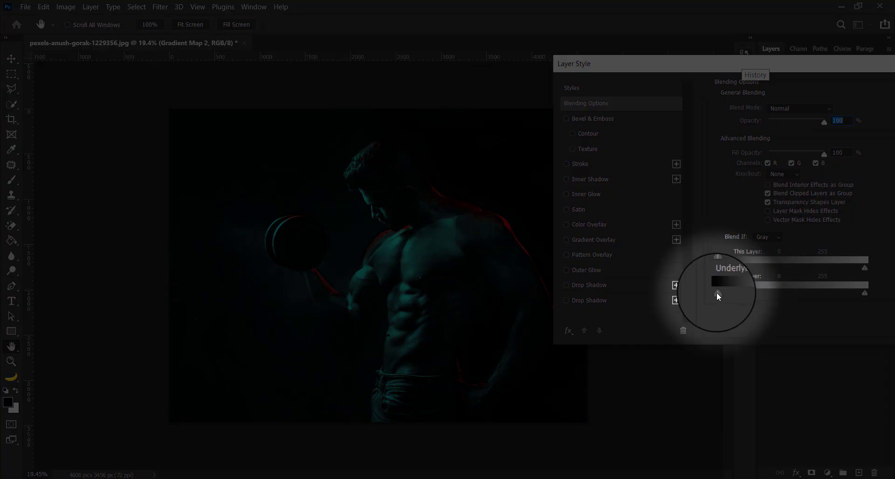
drag(718, 292, 719, 291)
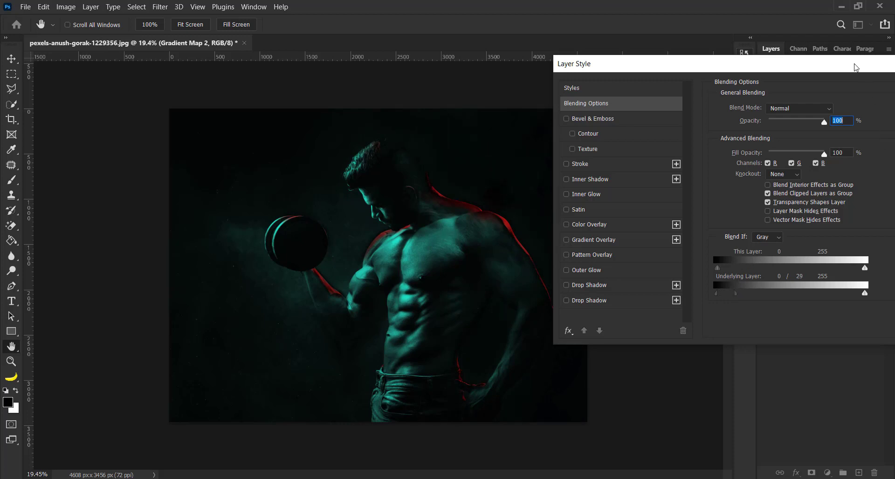
drag(854, 67, 743, 71)
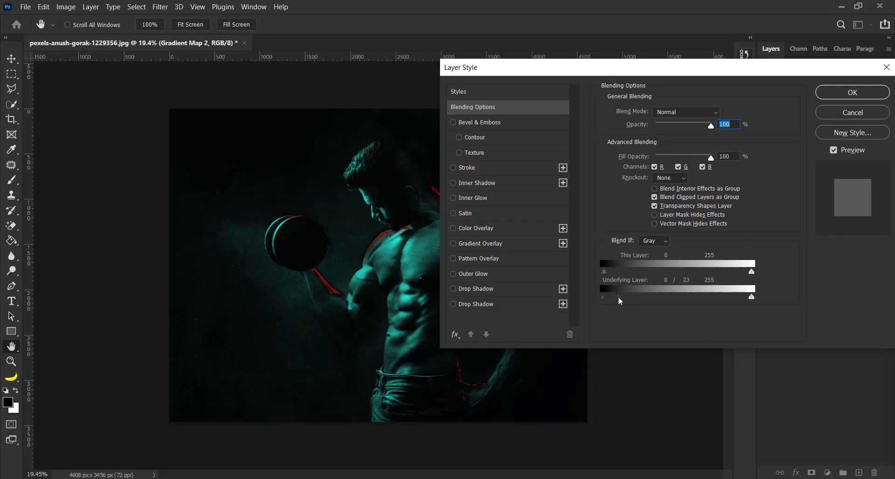
drag(618, 297, 619, 297)
click(842, 93)
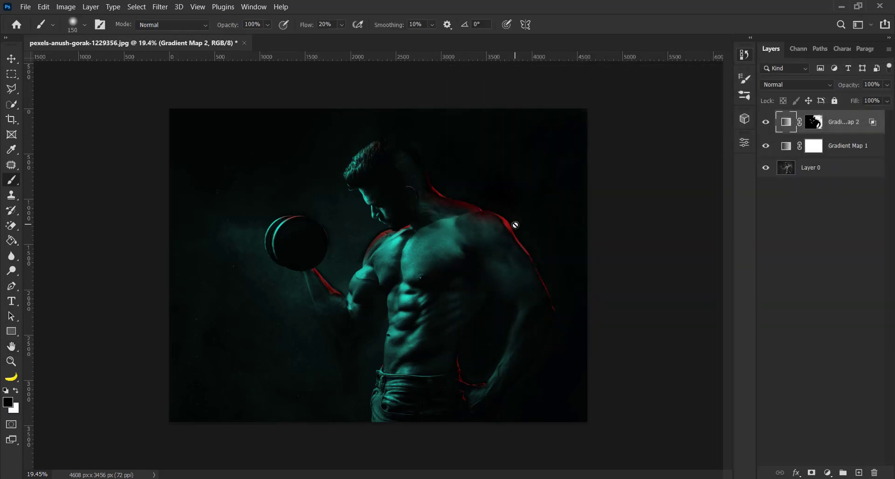
- Paint Gradient Map 2's mask white over the front shoulder's edge and the forearm below the dumbbell with a 150 px brush
scroll(543, 214, down, 3)
scroll(545, 211, up, 5)
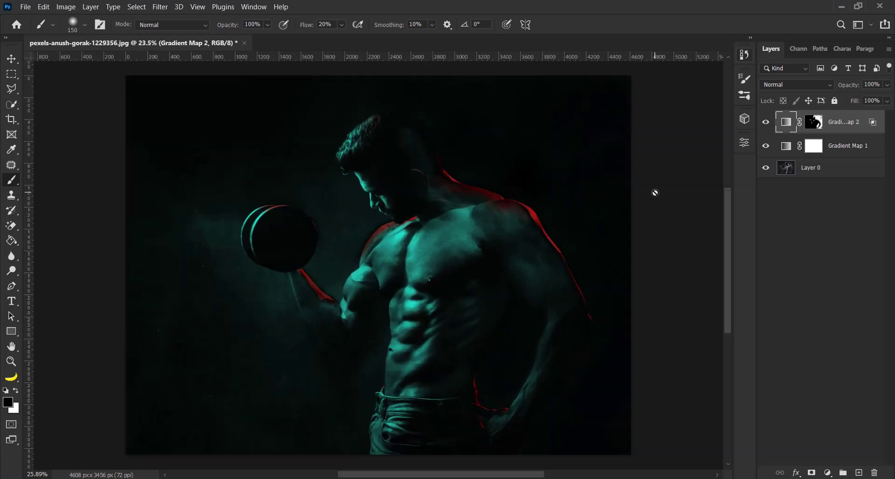
scroll(656, 193, down, 1)
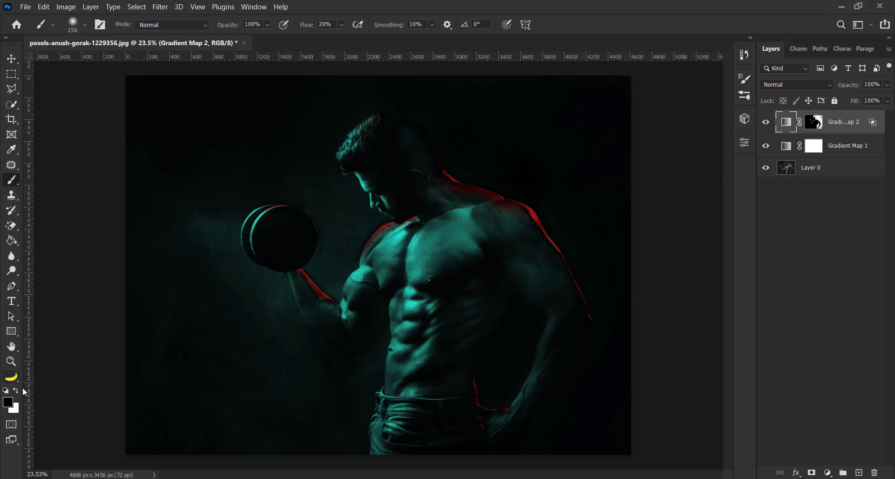
click(814, 122)
key(x)
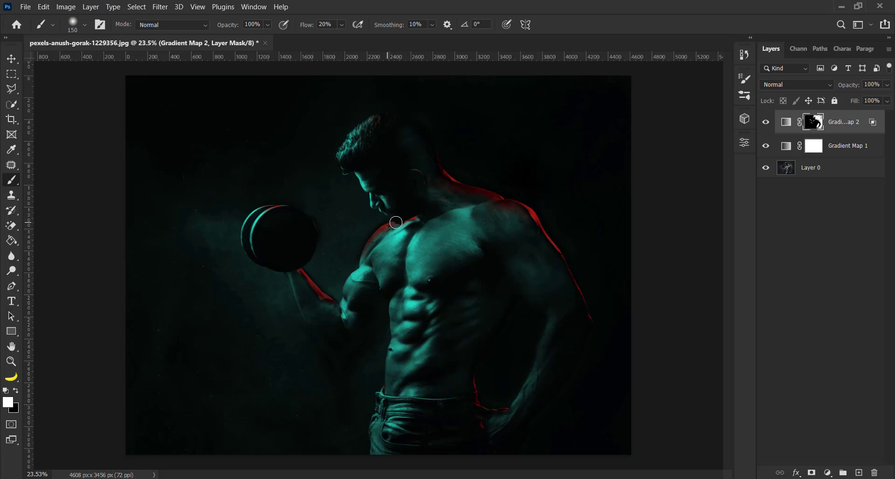
mouse_move(395, 222)
mouse_down()
mouse_move(363, 253)
mouse_move(373, 230)
mouse_up()
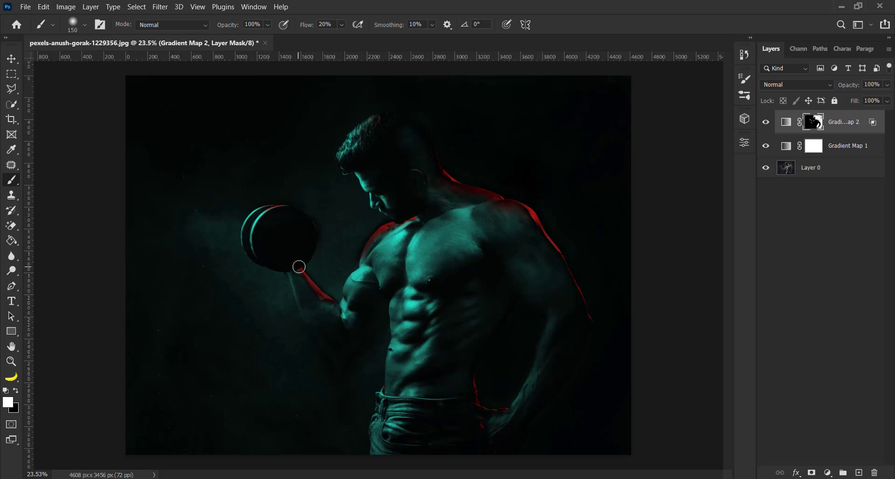
mouse_move(301, 269)
mouse_down()
mouse_move(326, 305)
mouse_move(310, 281)
mouse_move(333, 300)
mouse_move(293, 267)
mouse_up()
scroll(582, 302, down, 3)
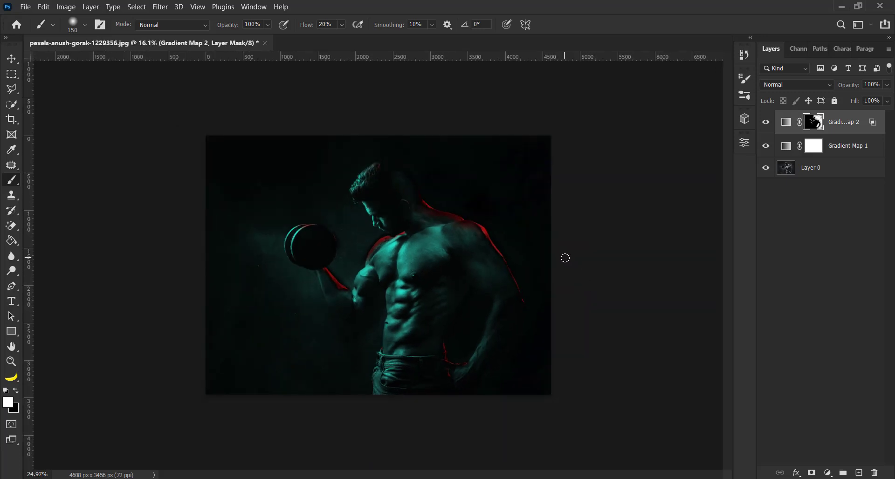
- Group the two gradient map layers and toggle the group's visibility to compare the effect with the original photo
scroll(566, 258, up, 3)
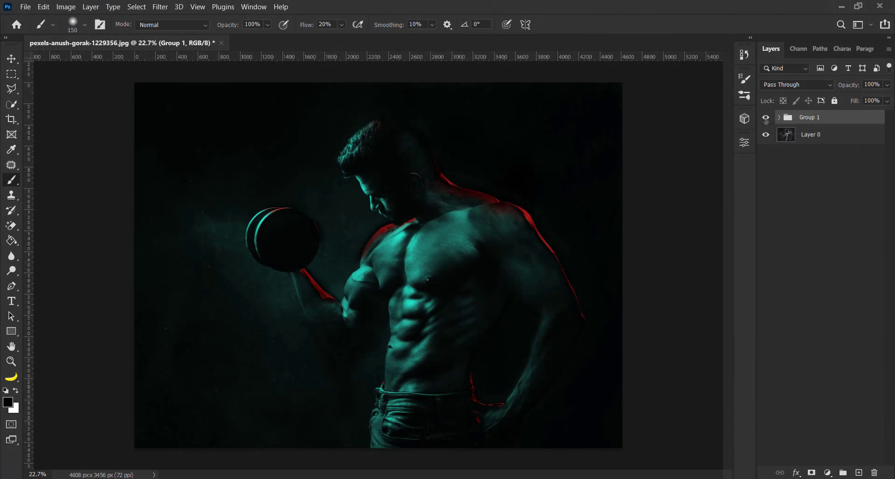
click(766, 121)
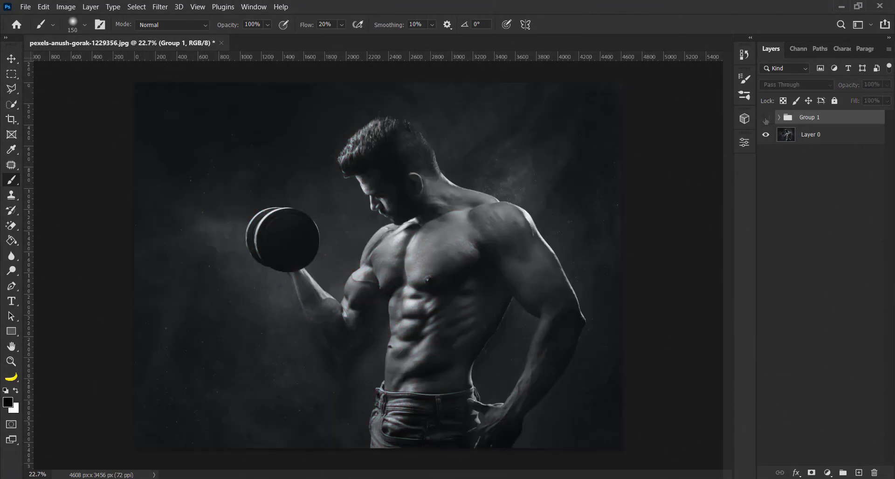
click(766, 120)
click(766, 120)
click(766, 120)
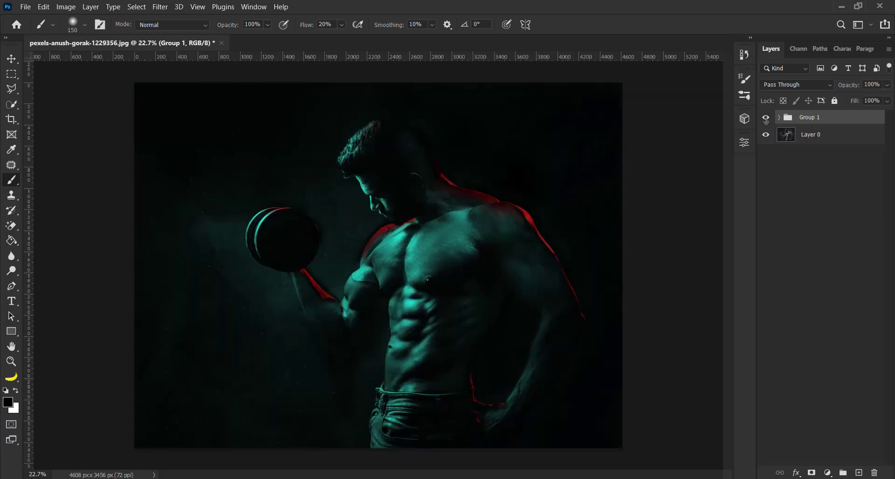